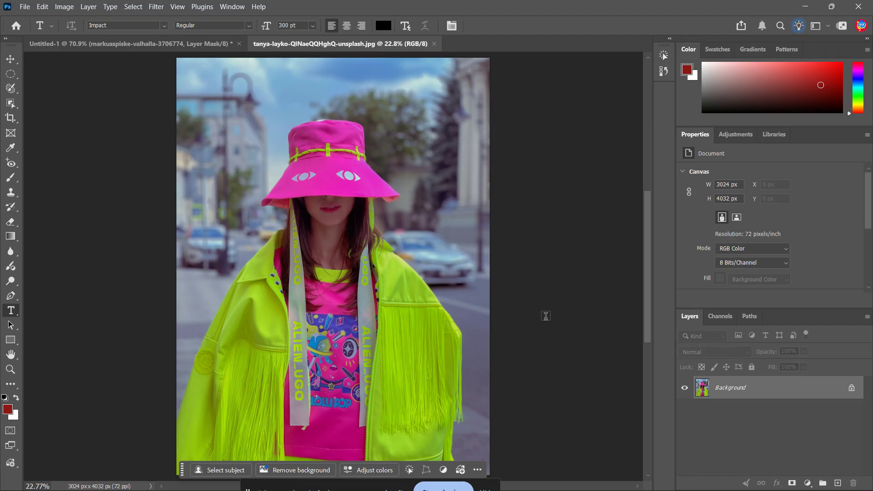
Step: Add a Hue/Saturation adjustment layer with default settings and unlock the Background photo layer beneath it
key(v)
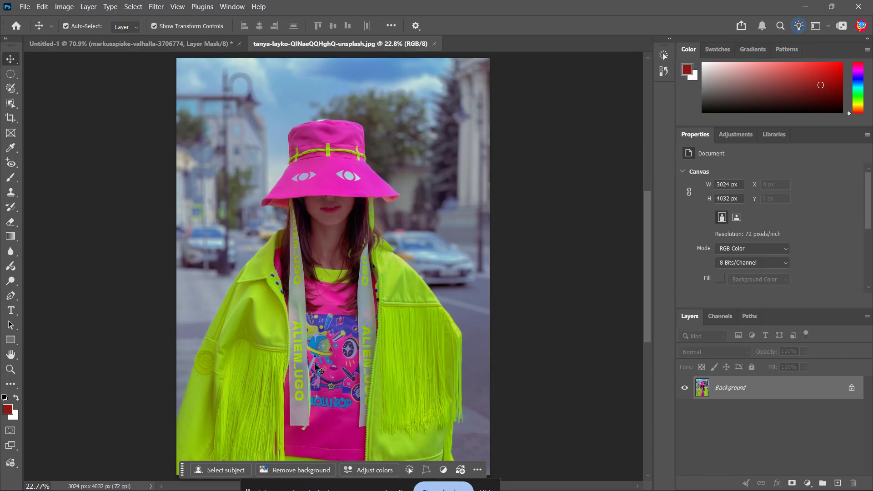
click(88, 6)
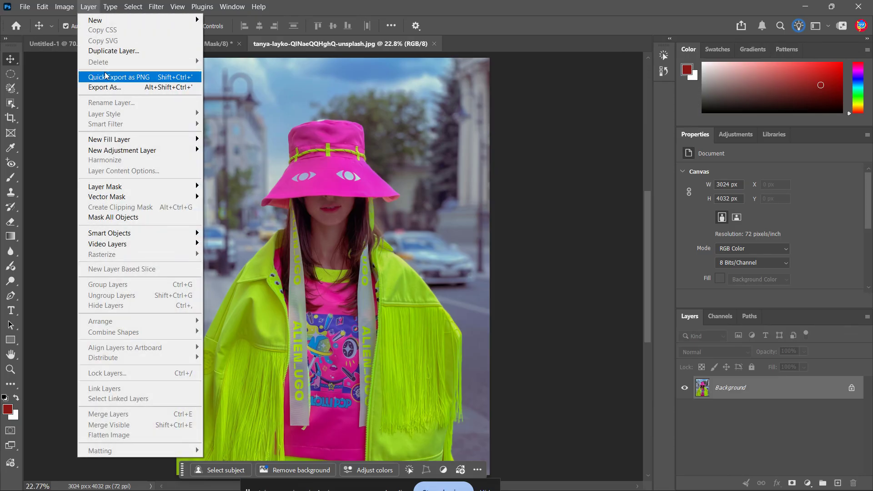
mouse_move(155, 150)
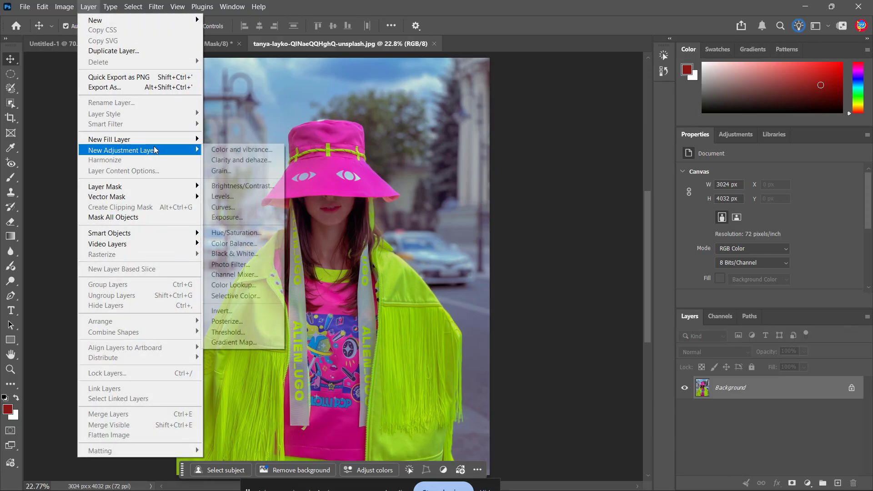
click(250, 232)
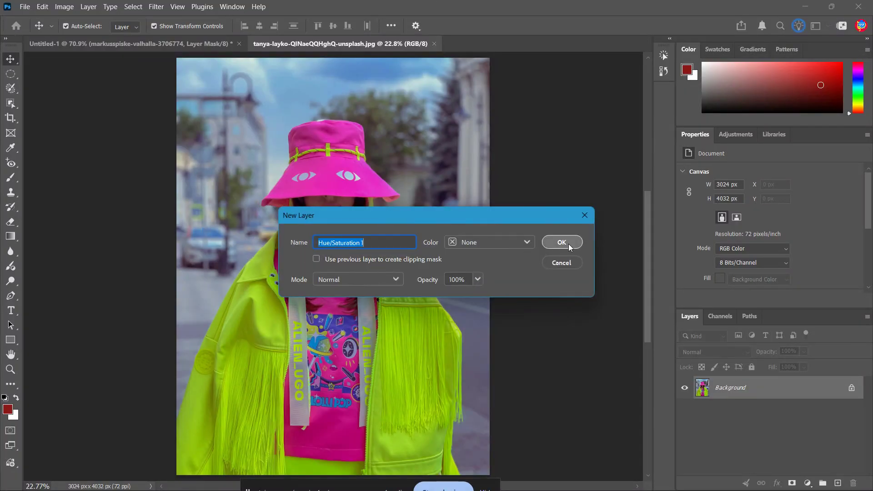
click(568, 244)
click(851, 411)
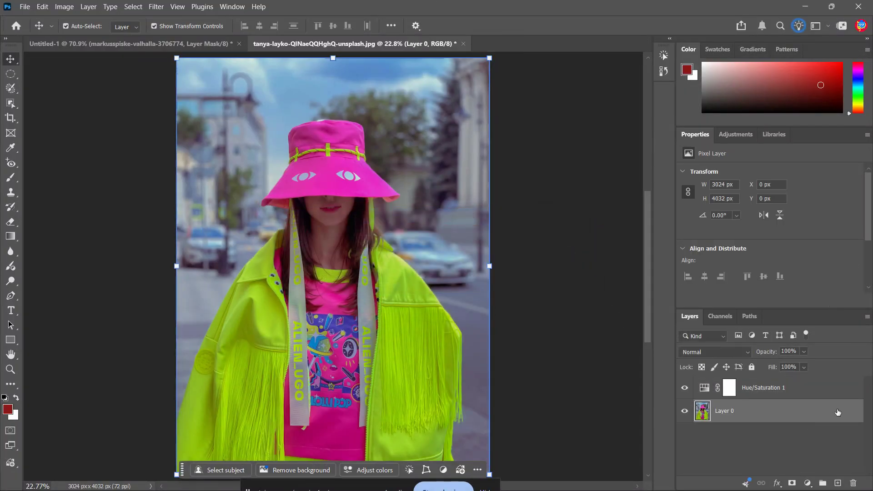
Step: In the Hue/Saturation layer, sample the jacket's color on the image to target yellows and set their hue to +180
click(806, 390)
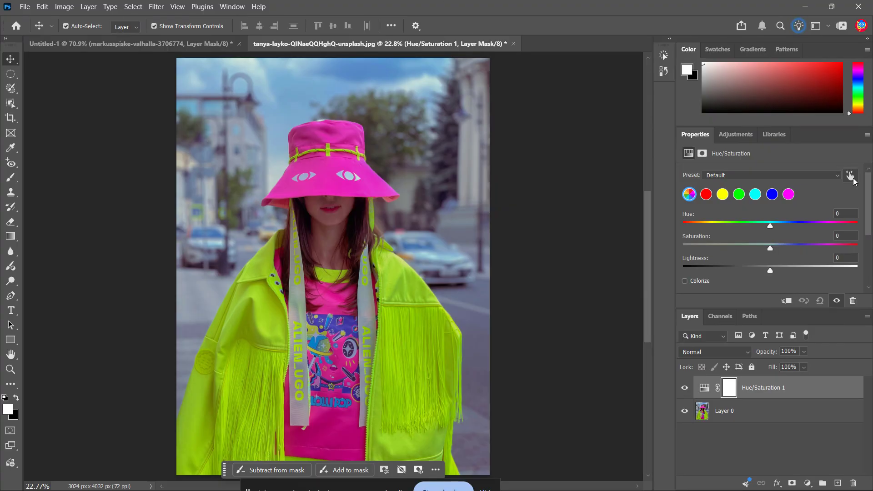
click(853, 181)
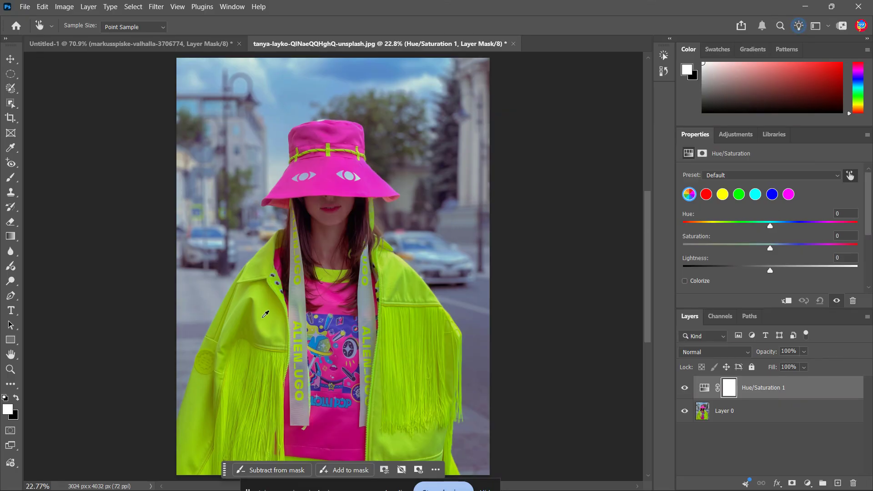
click(266, 315)
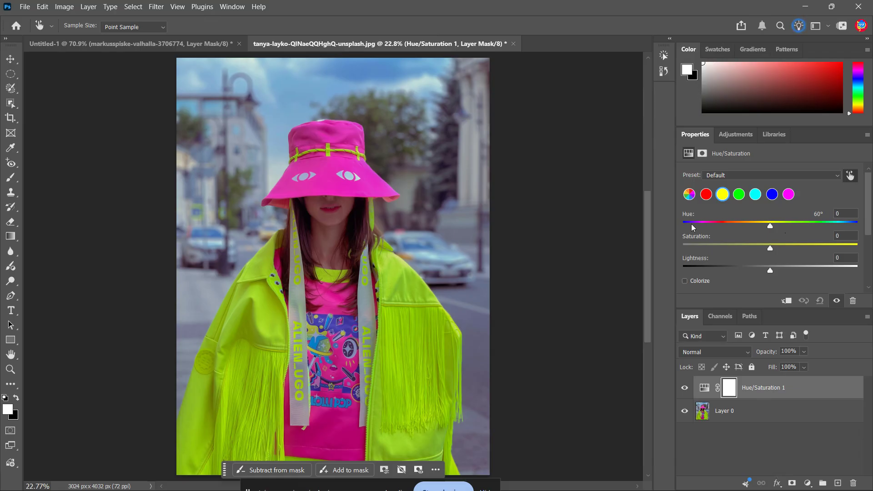
drag(770, 227, 872, 242)
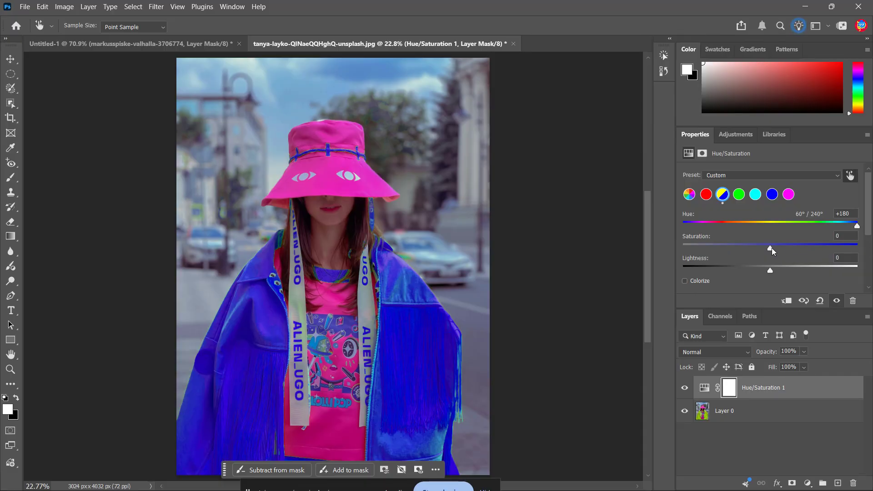
Step: Set the targeted yellow range's saturation to -21 and its lightness to -29
drag(771, 247, 746, 241)
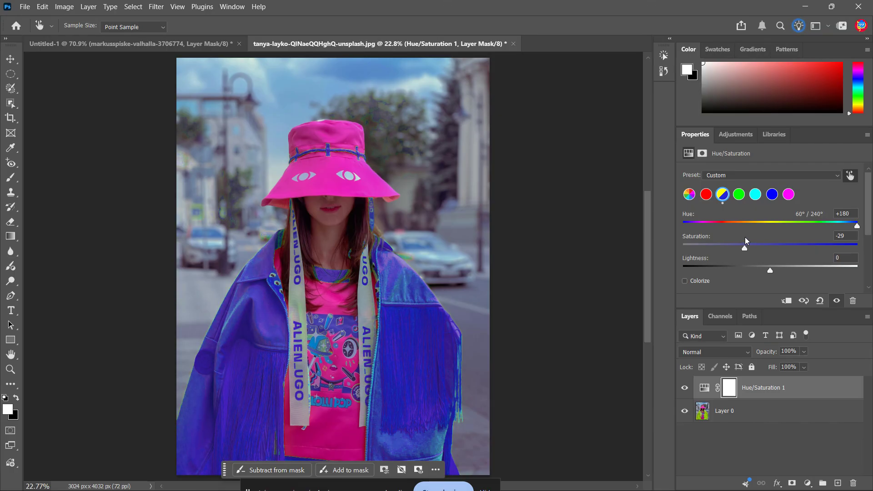
drag(746, 241, 751, 243)
drag(770, 271, 757, 269)
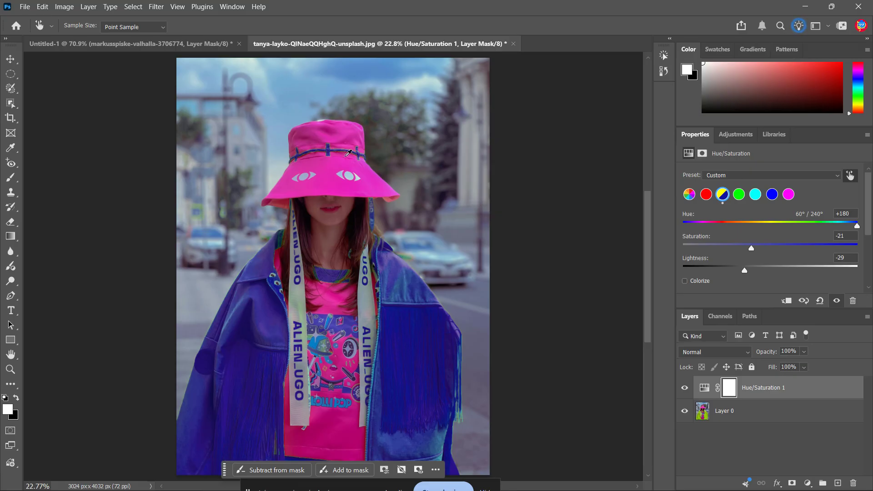
scroll(834, 281, down, 2)
scroll(834, 281, down, 3)
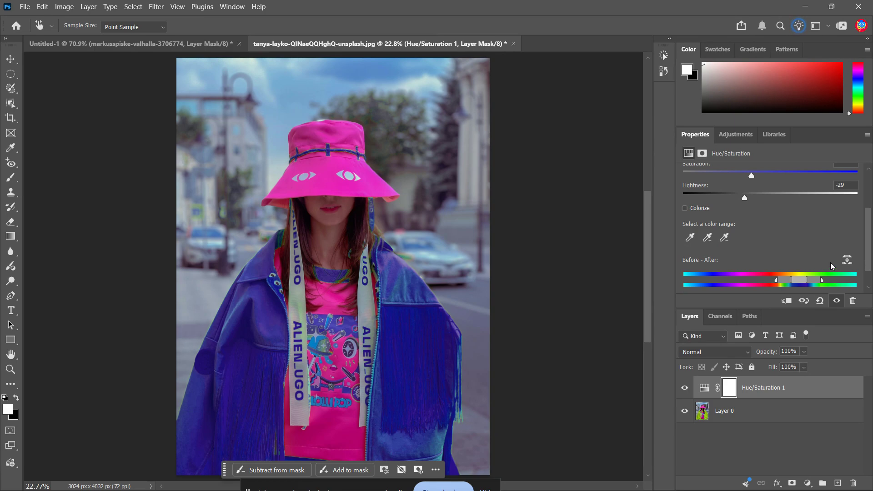
scroll(830, 266, up, 1)
scroll(801, 244, up, 1)
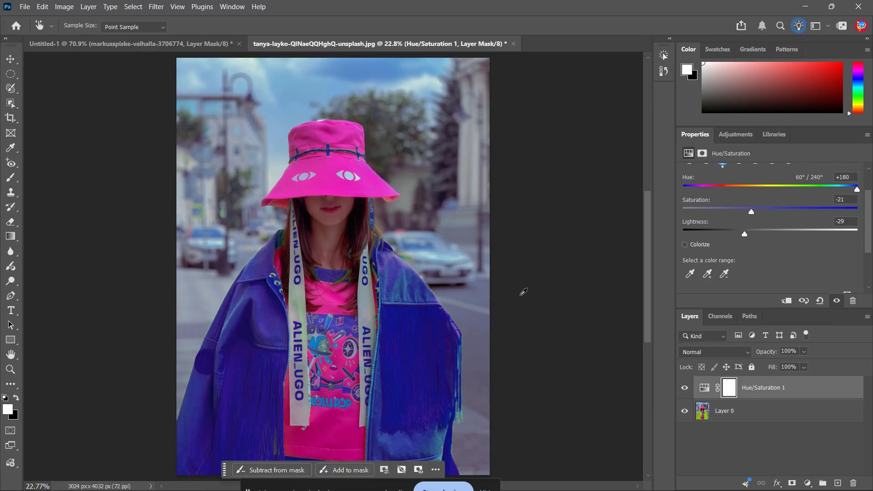
Step: Target the Hue/Saturation layer's mask and choose the Brush tool with black (000000) as the foreground color
click(731, 391)
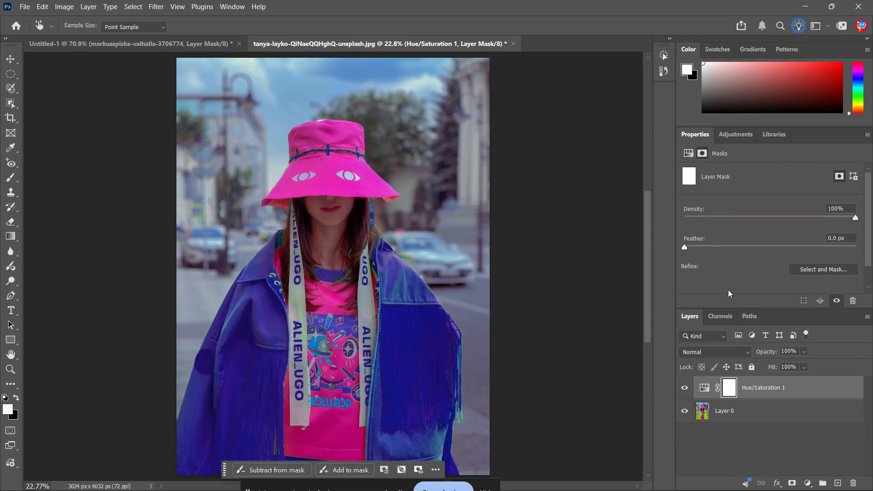
click(12, 179)
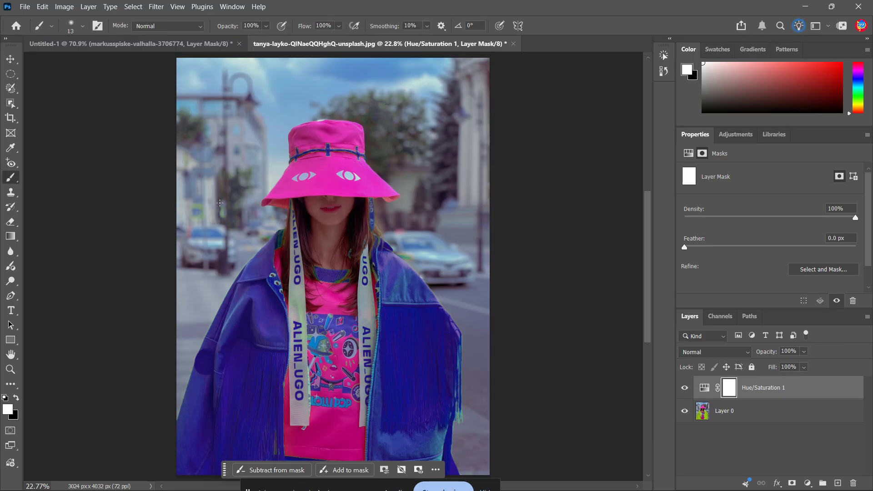
click(7, 409)
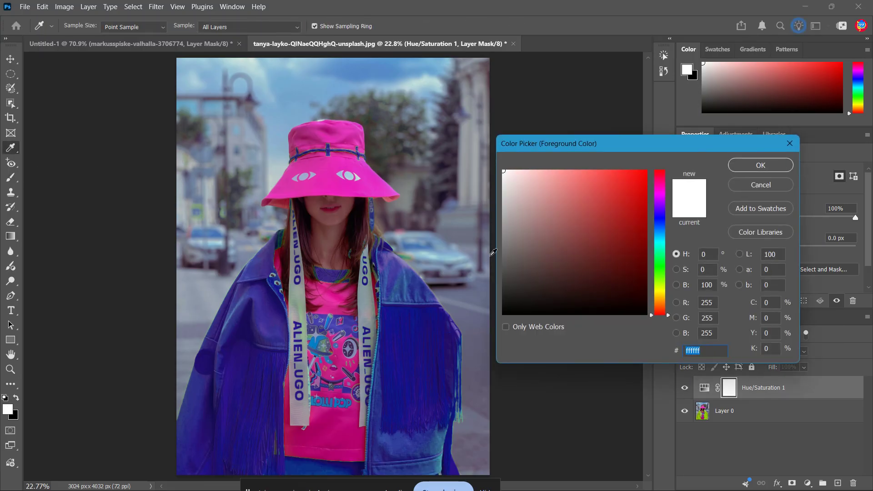
click(531, 205)
drag(532, 205, 461, 346)
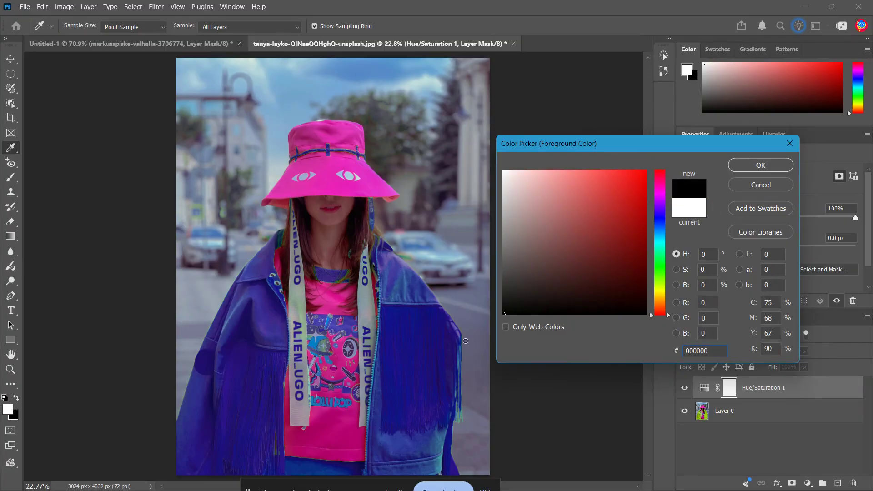
click(753, 170)
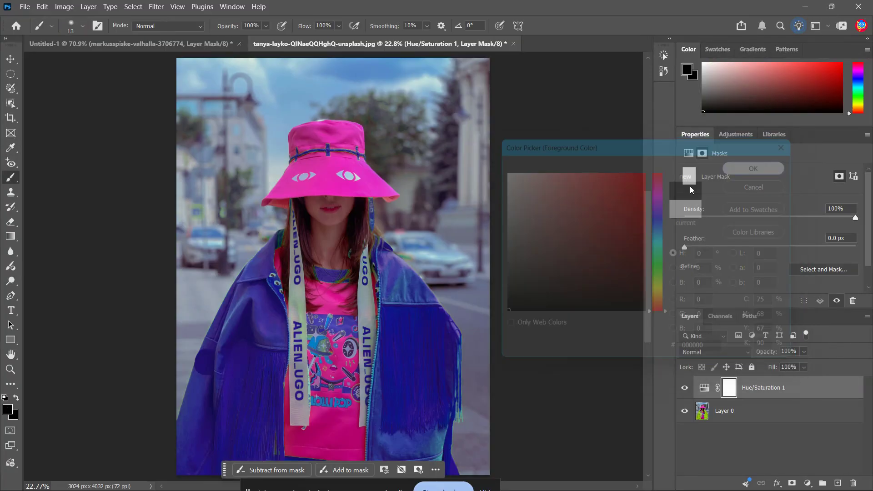
Step: Enlarge the brush to 800 px and paint black on the adjustment mask over the hat's band
click(763, 388)
click(726, 393)
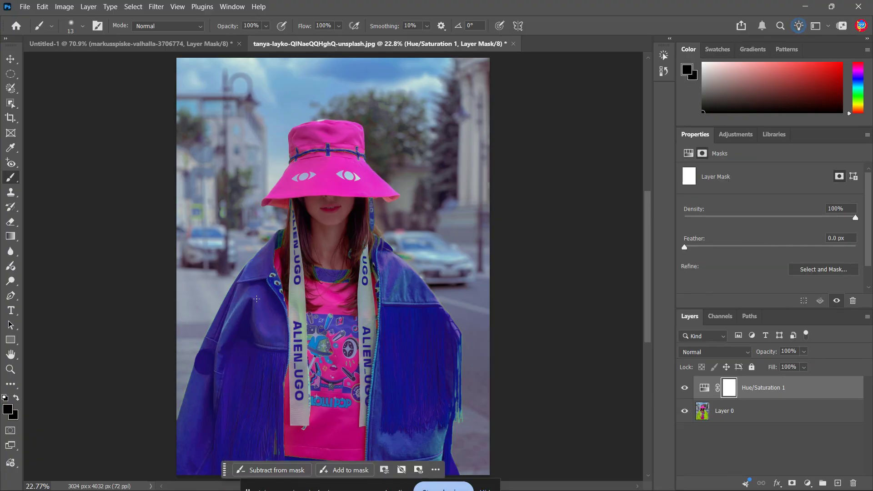
key(bracketright)
key(bracketright)
key(bracketright)
key(bracketright)
key(bracketright)
key(bracketright)
key(bracketright)
key(bracketright)
key(bracketright)
key(bracketright)
key(bracketright)
key(bracketright)
key(bracketright)
key(bracketright)
key(bracketright)
key(bracketright)
key(bracketright)
key(bracketright)
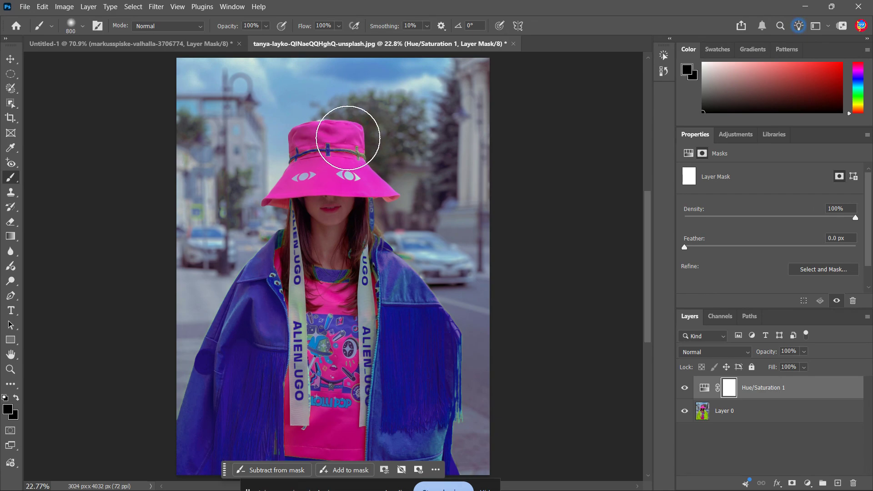
mouse_move(347, 138)
mouse_down()
mouse_move(253, 145)
mouse_move(375, 138)
mouse_move(261, 146)
mouse_move(349, 146)
mouse_up()
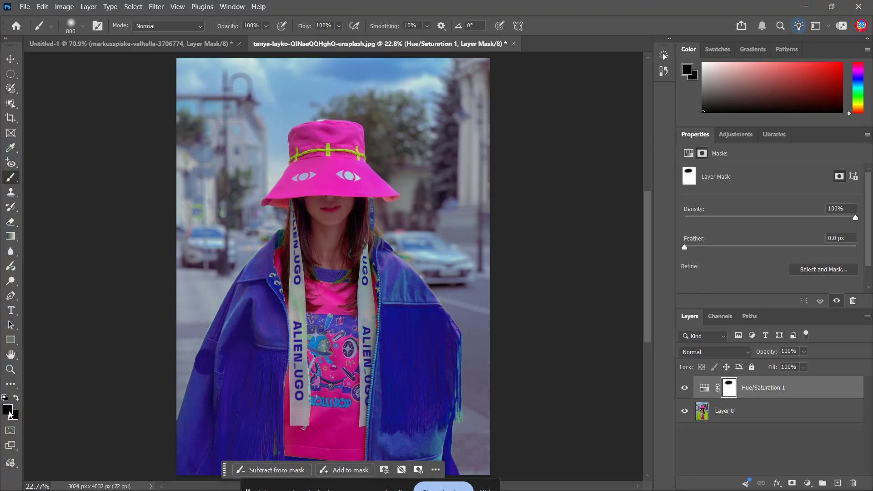
Step: Paint white (ffffff) over the hat band on the mask with a 400 px brush to bring the recolor back
click(9, 414)
drag(526, 259, 477, 132)
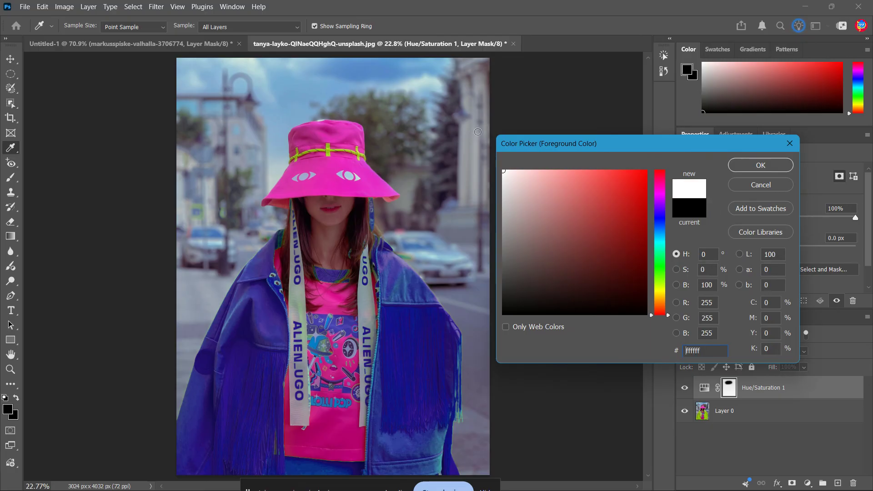
click(758, 168)
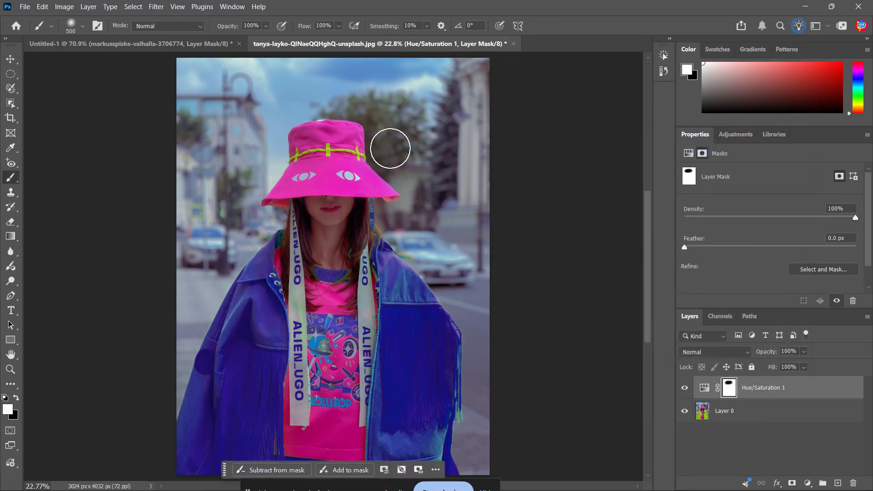
key(bracketleft)
drag(381, 150, 249, 146)
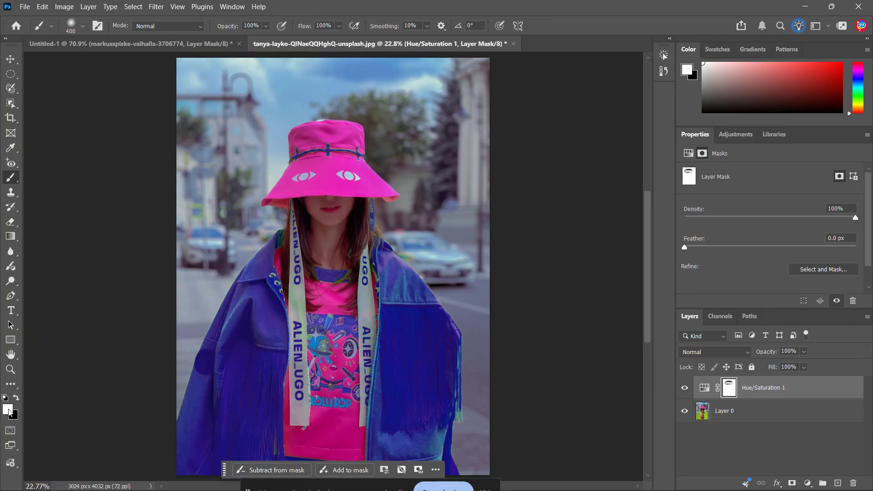
Step: Set the foreground color back to black (000000) and reduce the brush size to 100 px
scroll(421, 409, up, 1)
scroll(489, 424, up, 5)
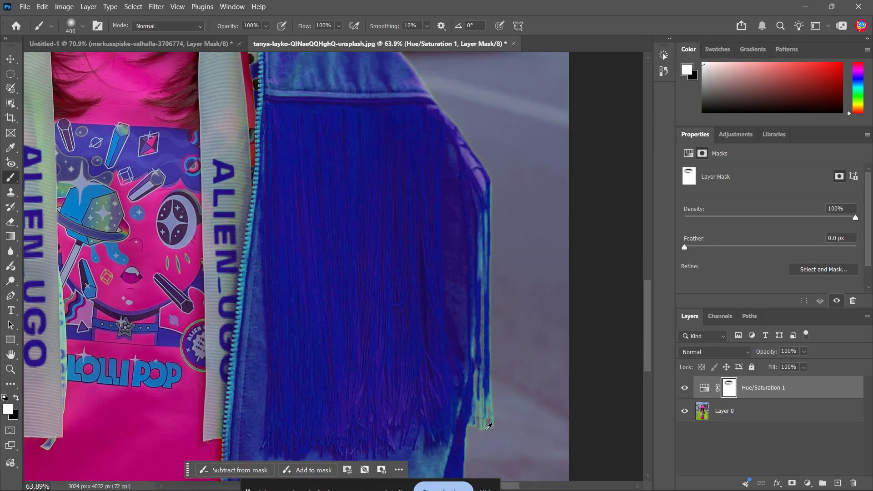
click(8, 409)
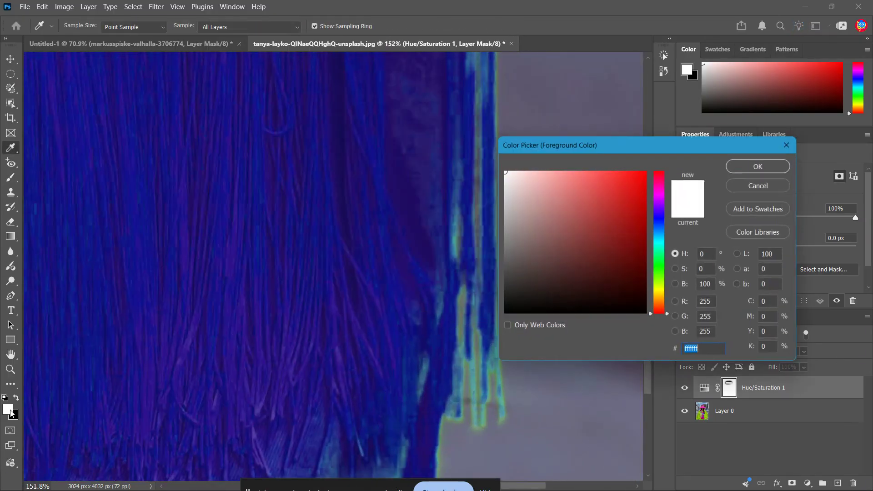
text(000000)
click(760, 165)
key(b)
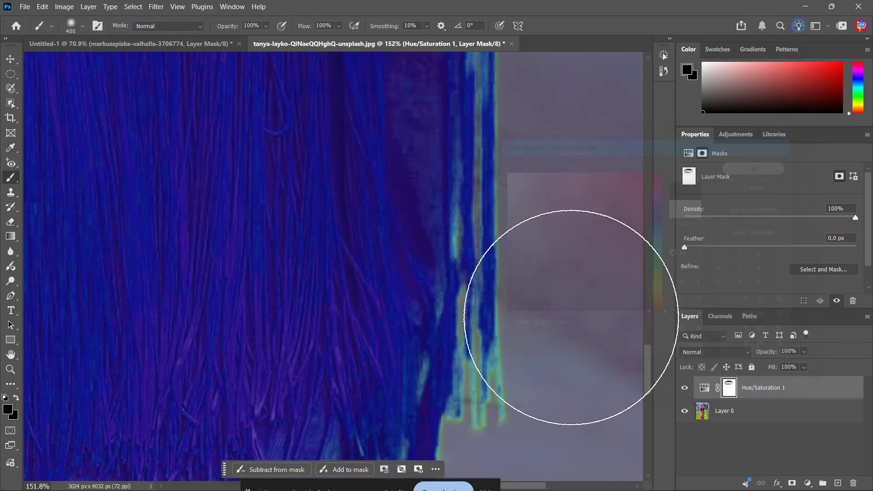
key(bracketleft)
key(bracketleft)
key(bracketleft)
key(bracketleft)
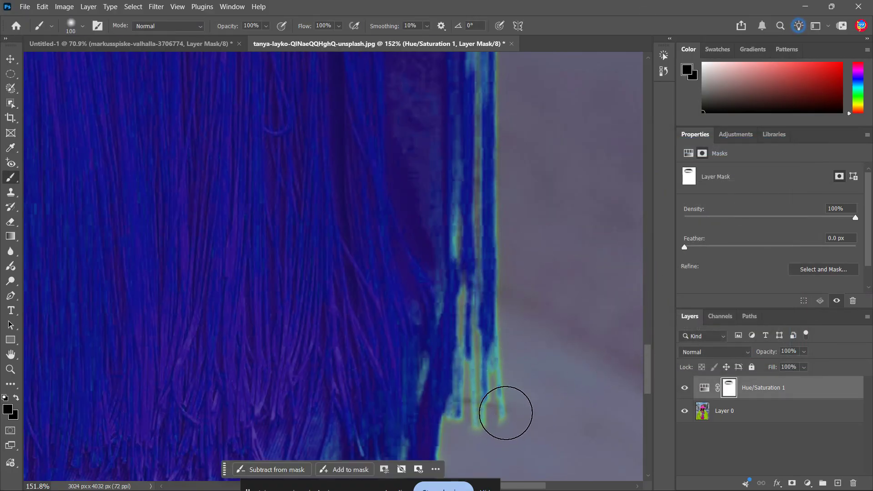
Step: Try masking the recolor off the fringe strands along the sleeve's outer edge and undo the stroke
mouse_move(498, 425)
mouse_down()
mouse_move(486, 350)
mouse_move(480, 355)
mouse_move(497, 170)
mouse_move(481, 315)
mouse_move(487, 90)
mouse_up()
scroll(542, 262, up, 5)
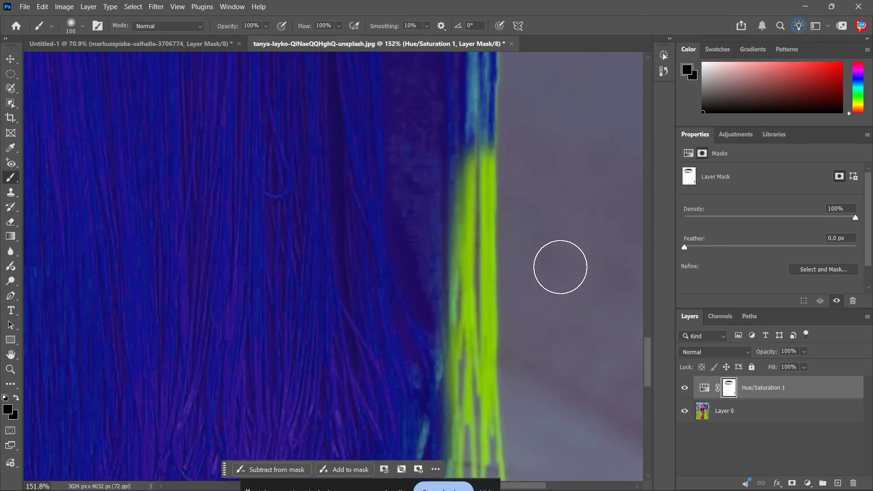
key(ctrl+z)
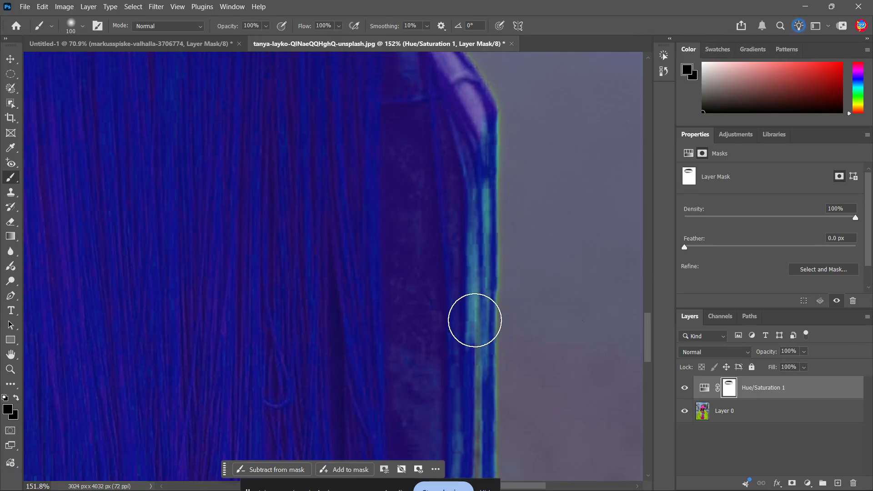
Step: Paint black on the mask over the lower ALIEN_UGO lettering of both straps to restore its original color
scroll(474, 320, down, 15)
scroll(36, 373, up, 5)
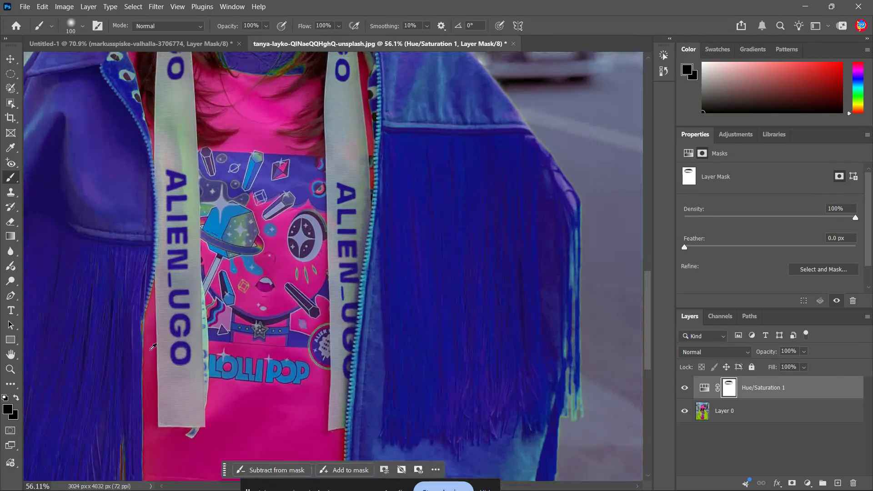
mouse_move(178, 359)
mouse_down()
mouse_move(181, 310)
mouse_move(180, 370)
mouse_move(175, 250)
mouse_move(176, 277)
mouse_move(186, 186)
mouse_move(185, 244)
mouse_move(173, 192)
mouse_up()
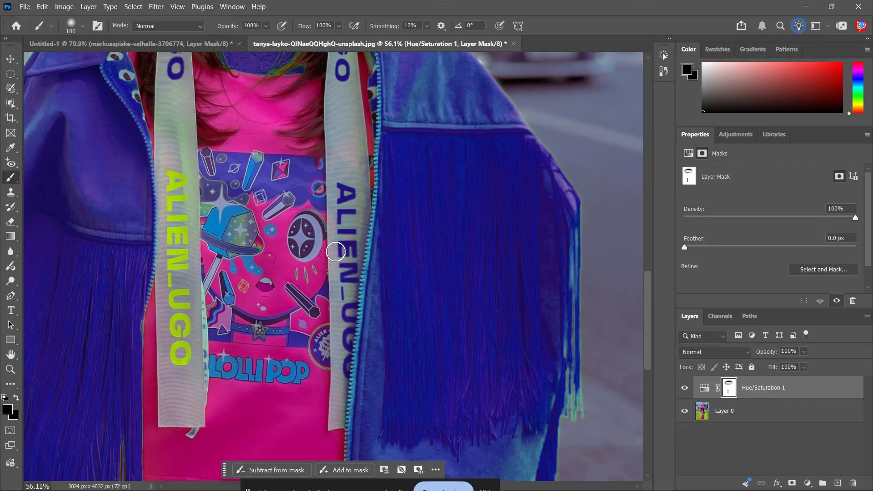
drag(347, 226, 339, 191)
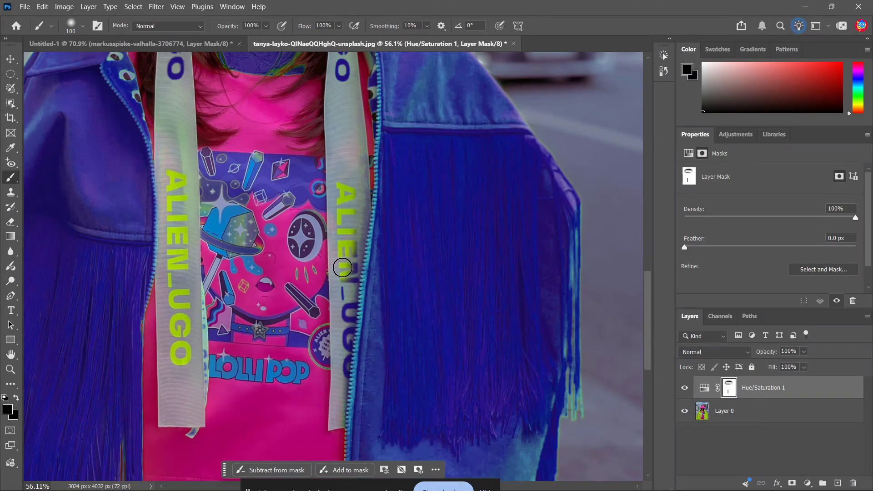
drag(349, 296, 341, 282)
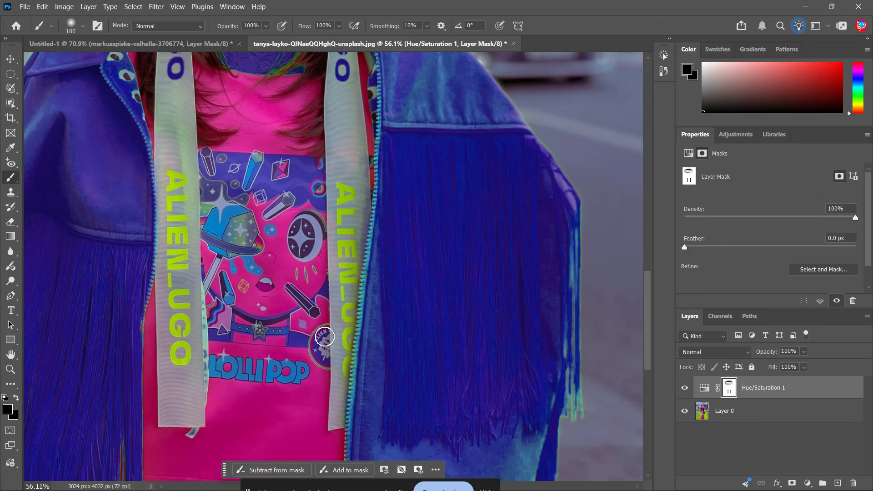
Step: Mask the recolor off the upper strap lettering, the shirt's neckline and the ribbon below the hat brim
scroll(327, 325, up, 5)
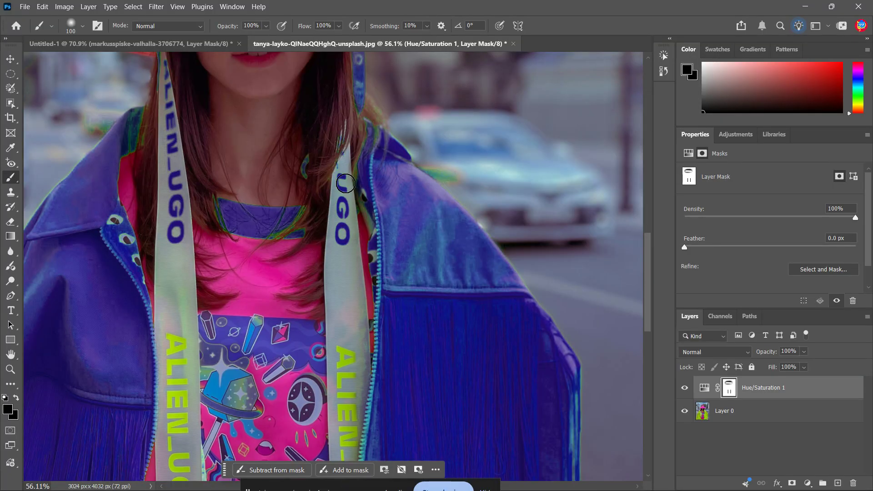
drag(345, 183, 346, 243)
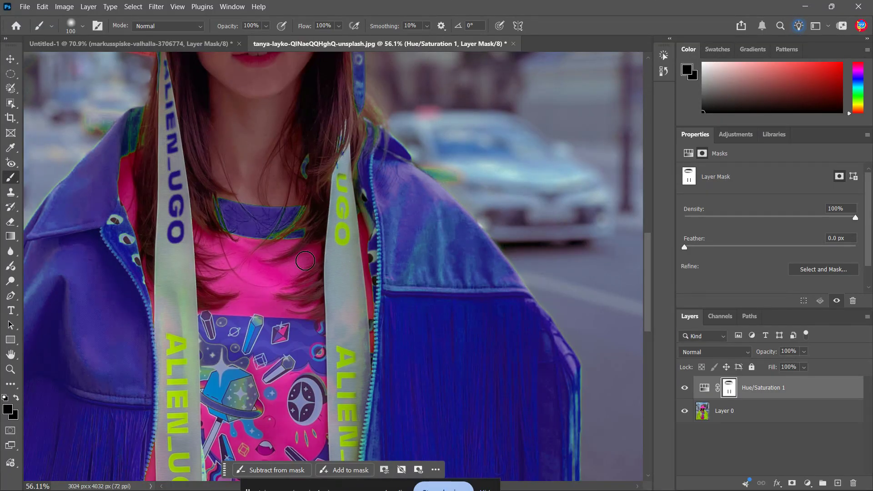
mouse_move(266, 264)
mouse_down()
mouse_move(279, 219)
mouse_move(264, 250)
mouse_move(261, 204)
mouse_move(244, 244)
mouse_move(226, 246)
mouse_up()
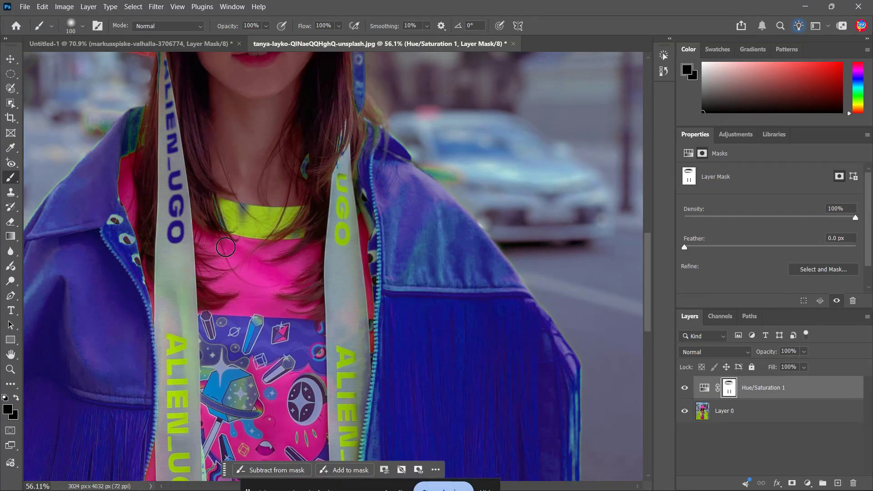
mouse_move(176, 186)
mouse_down()
mouse_move(174, 260)
mouse_move(167, 121)
mouse_move(174, 170)
mouse_up()
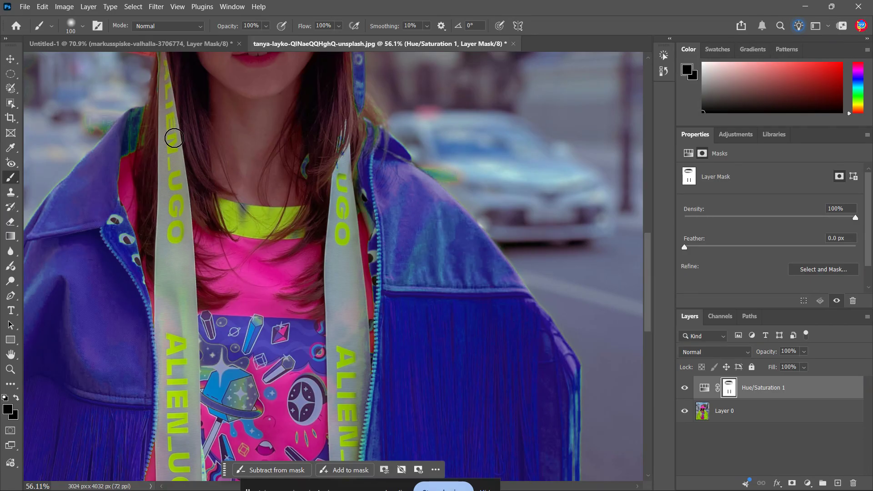
scroll(284, 193, up, 4)
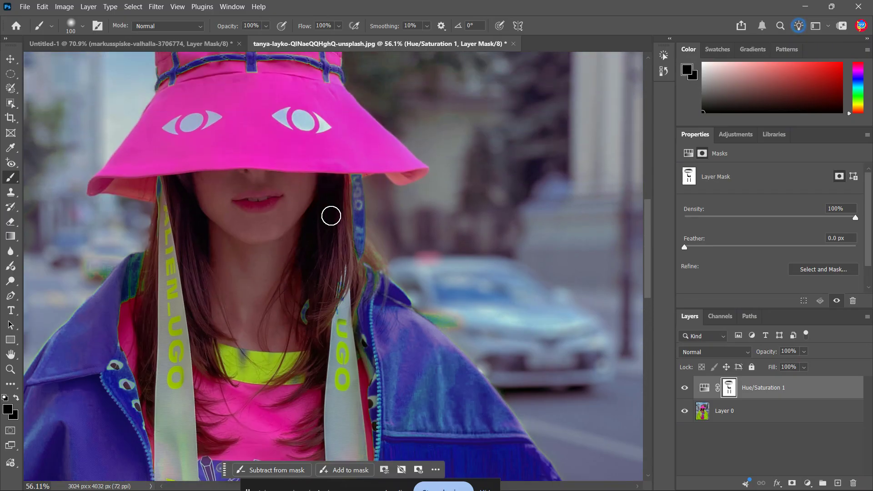
drag(346, 182, 360, 171)
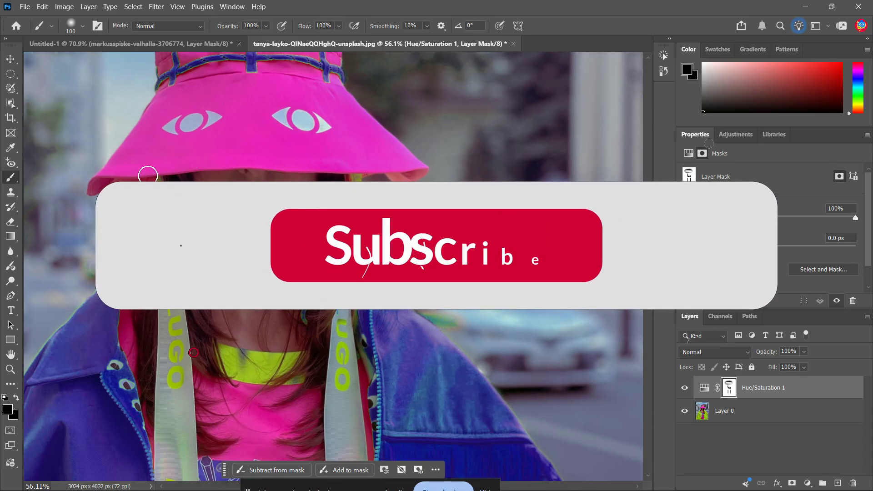
key(ctrl+0)
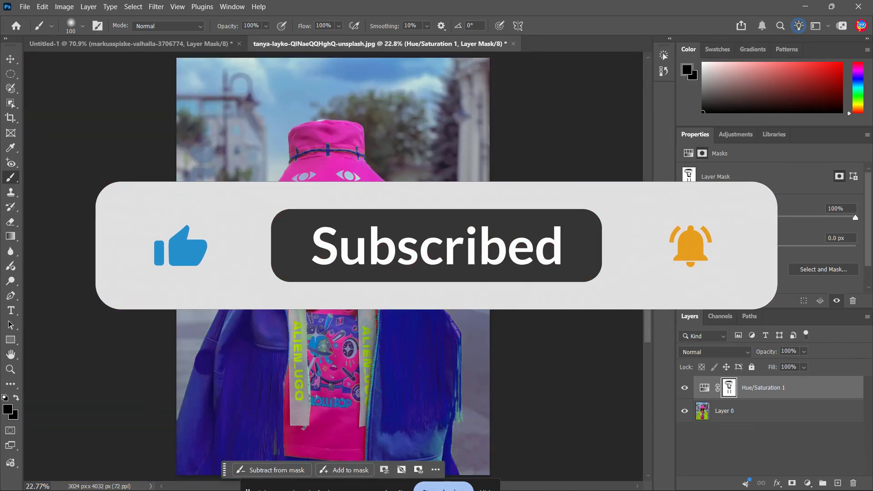